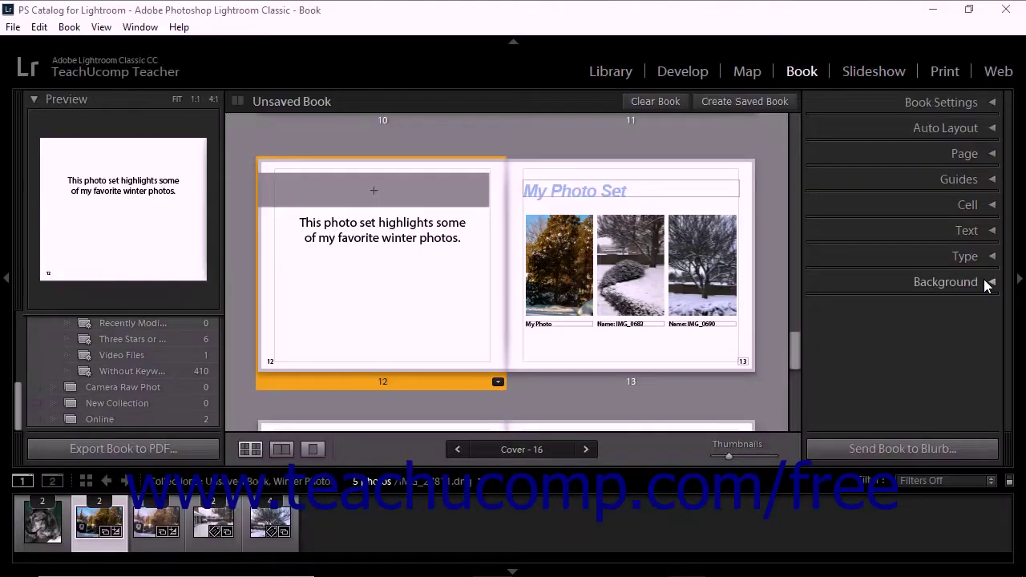
# - Expand the Background panel and turn off Apply Background Globally
pyautogui.click(988, 283)
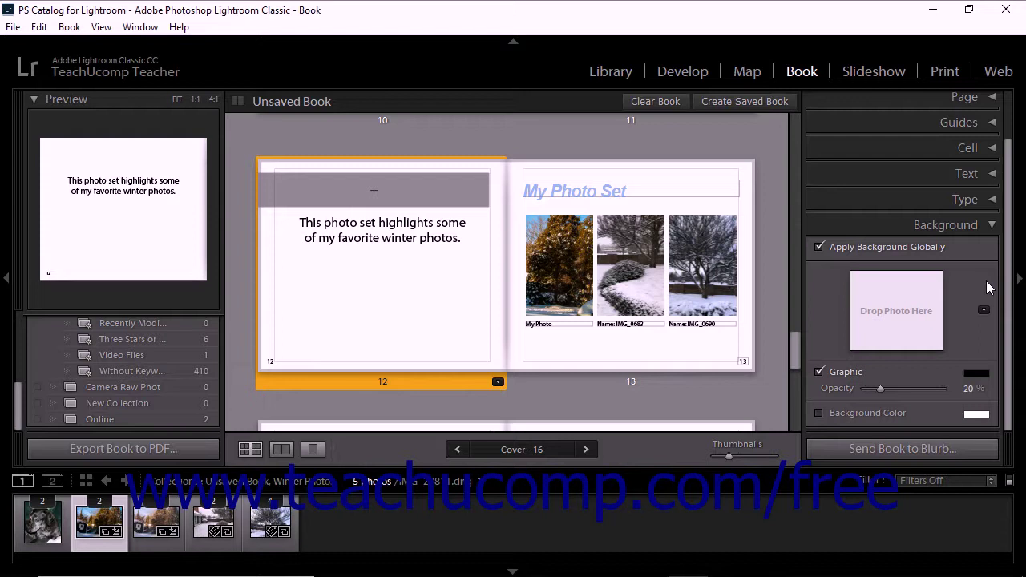
pyautogui.click(478, 254)
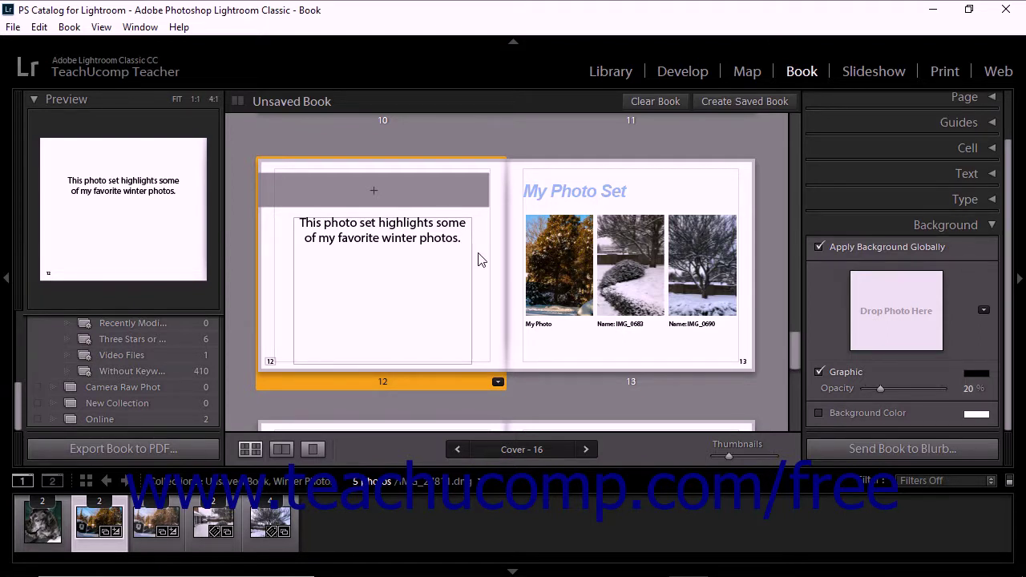
pyautogui.click(853, 245)
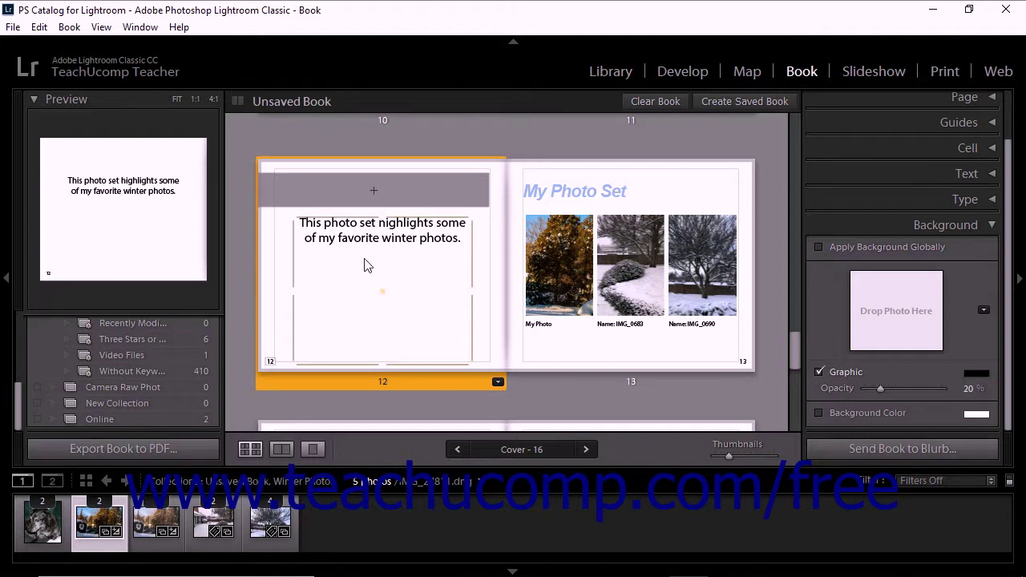
pyautogui.click(488, 225)
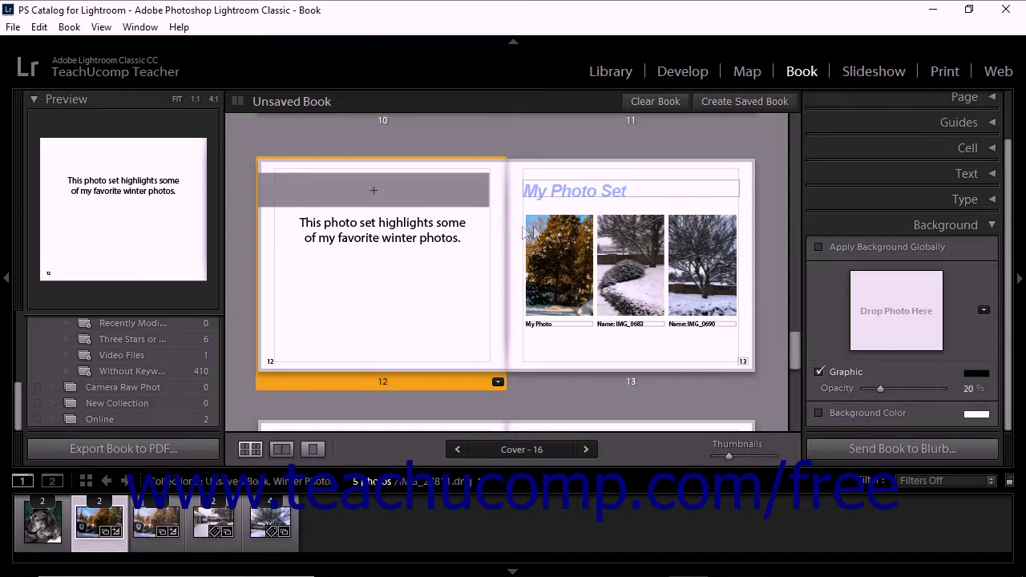
pyautogui.click(984, 311)
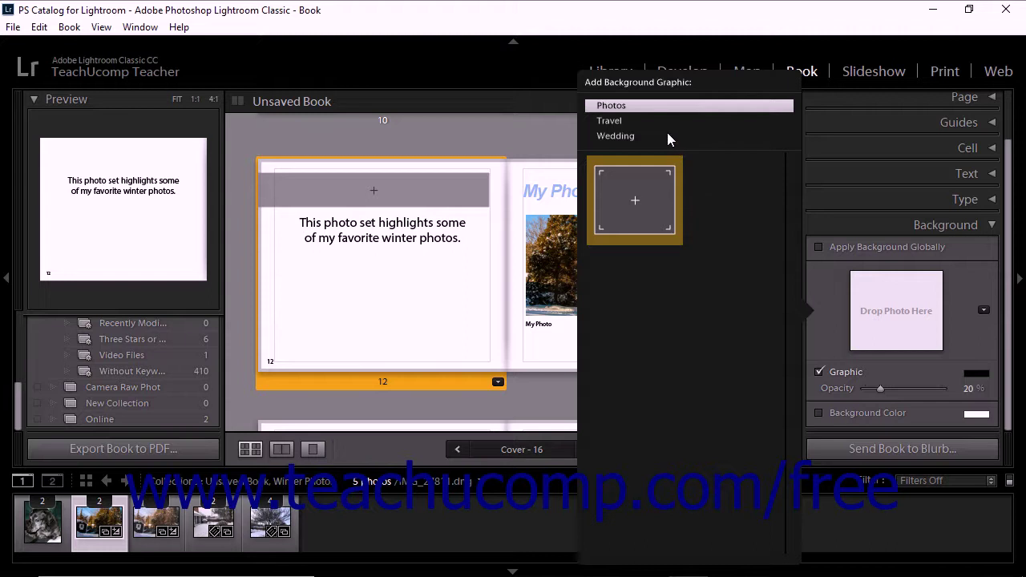
pyautogui.click(612, 105)
pyautogui.click(623, 122)
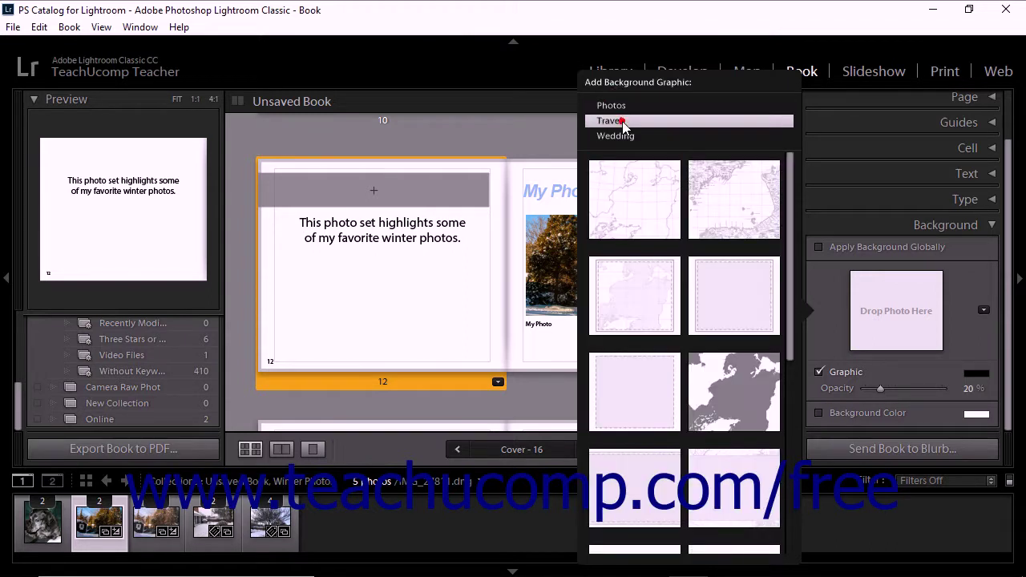
pyautogui.click(626, 136)
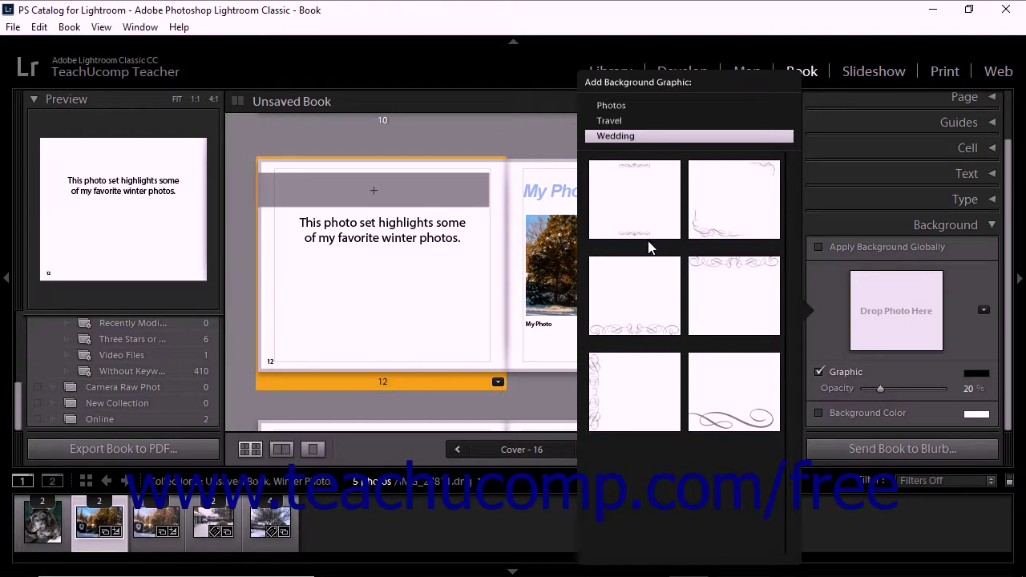
pyautogui.click(649, 296)
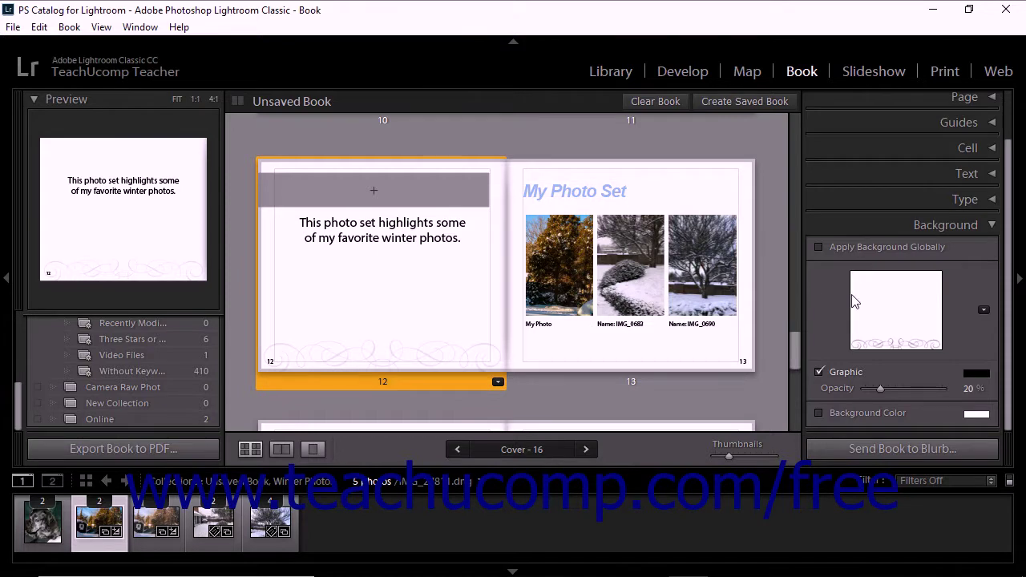
pyautogui.click(983, 310)
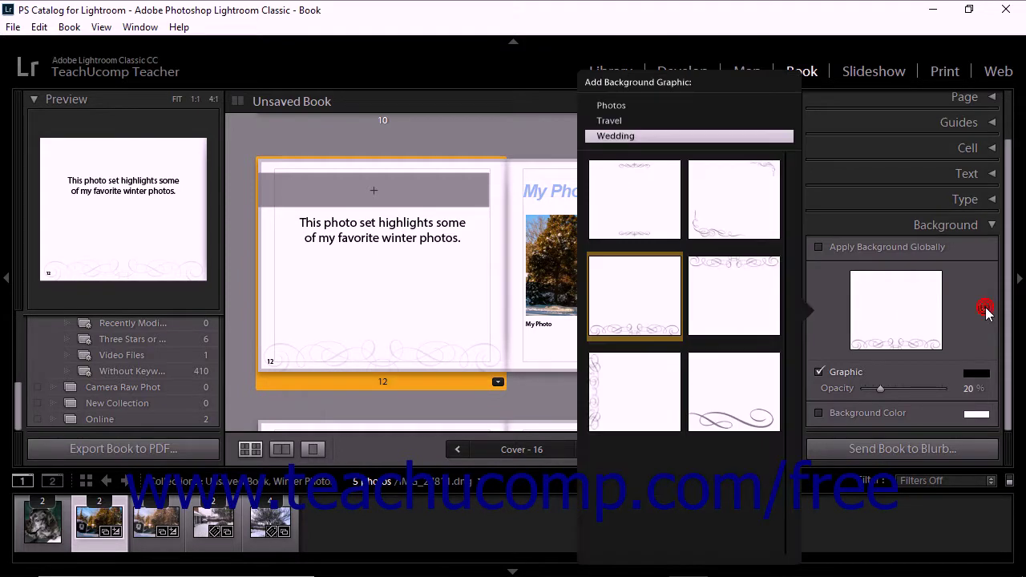
pyautogui.click(609, 104)
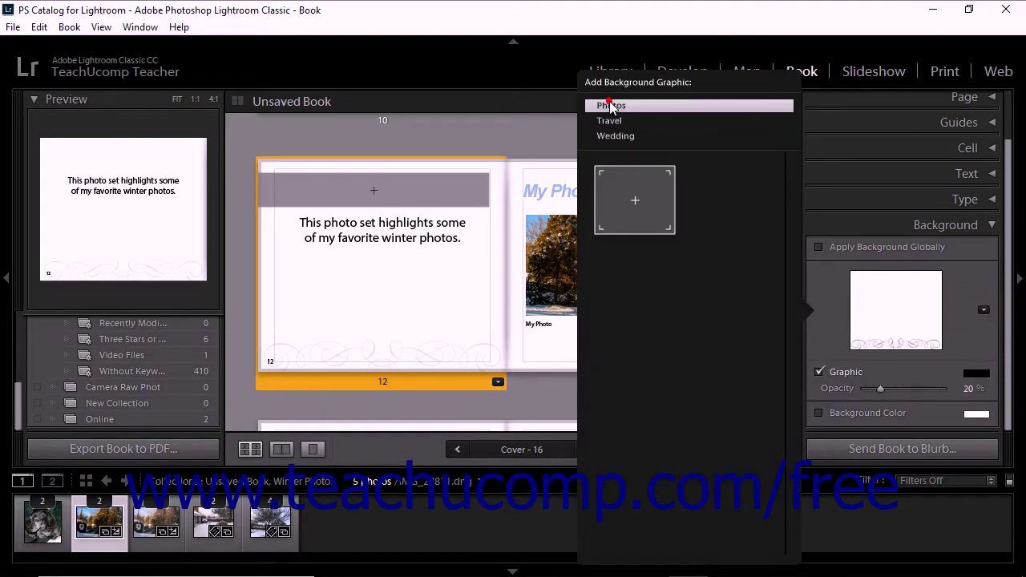
pyautogui.click(633, 196)
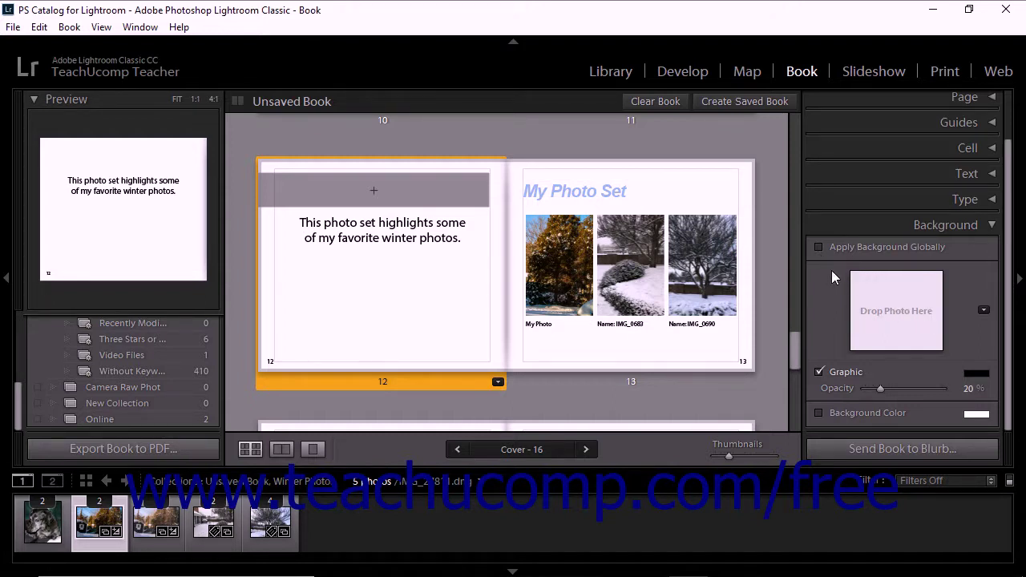
pyautogui.moveTo(36, 521); pyautogui.dragTo(882, 317)
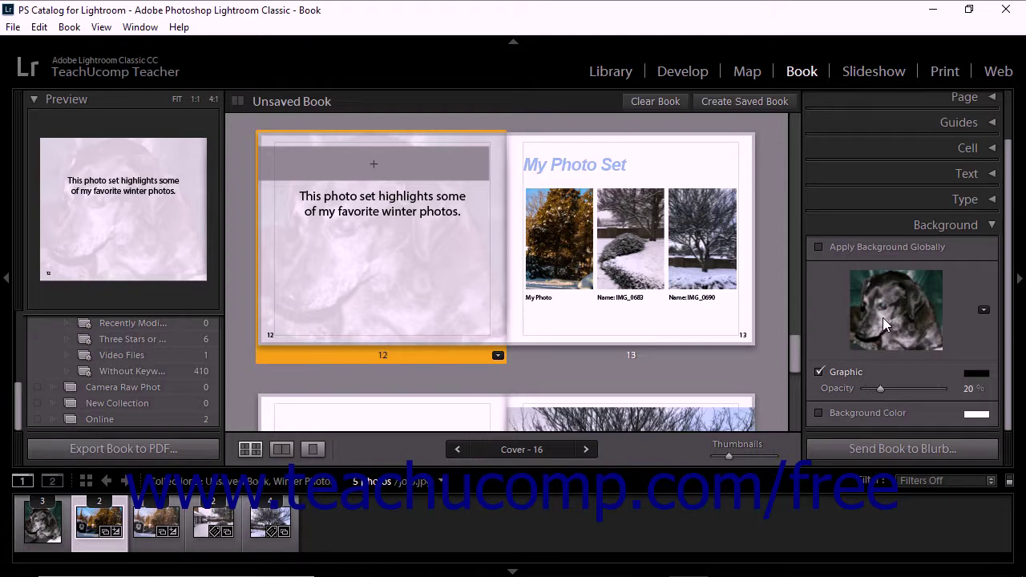
pyautogui.rightClick(882, 317)
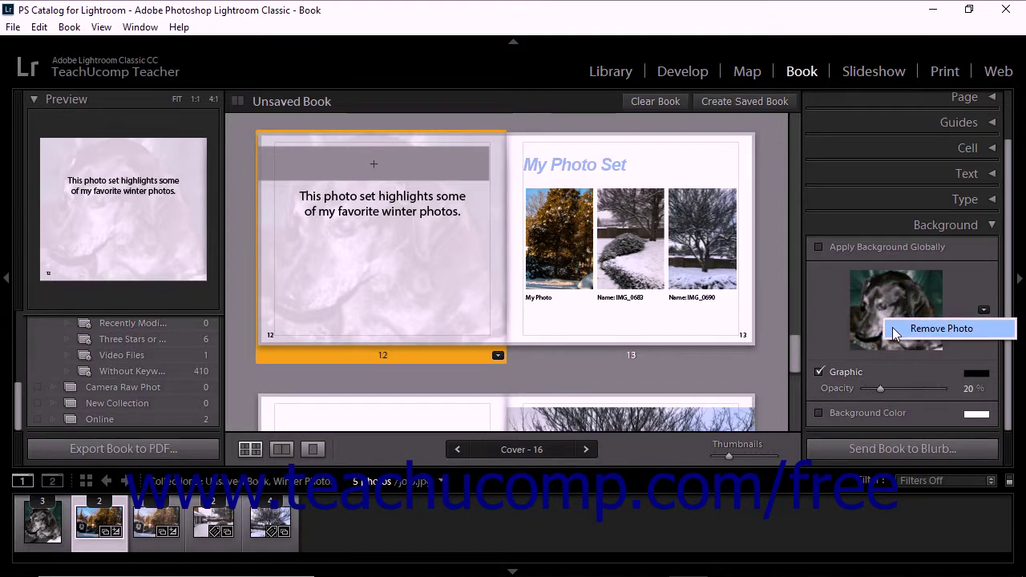
pyautogui.click(896, 330)
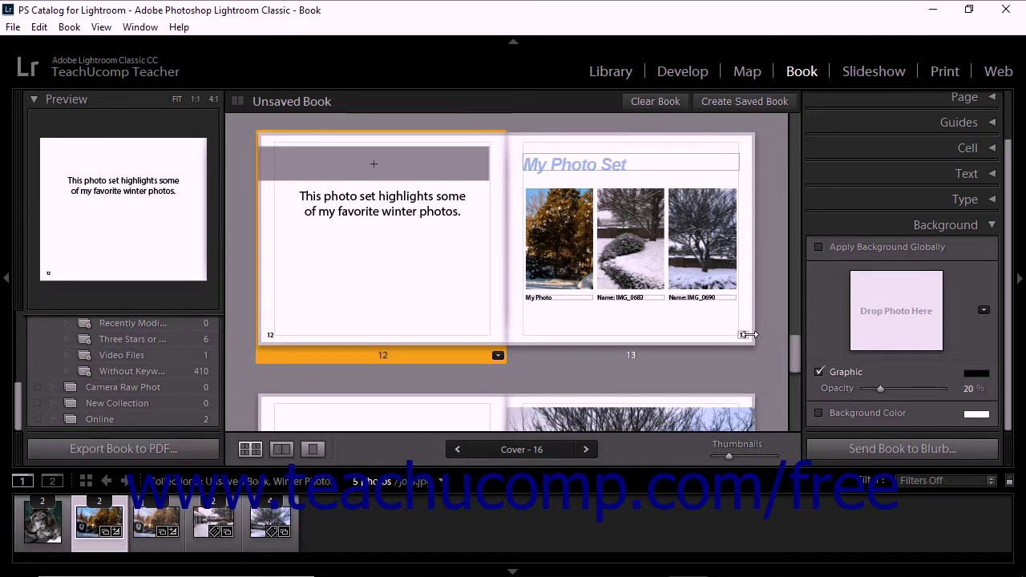
# - Browse the 1 Photo page layouts, then bring up the Background graphic list
pyautogui.click(972, 100)
pyautogui.click(984, 235)
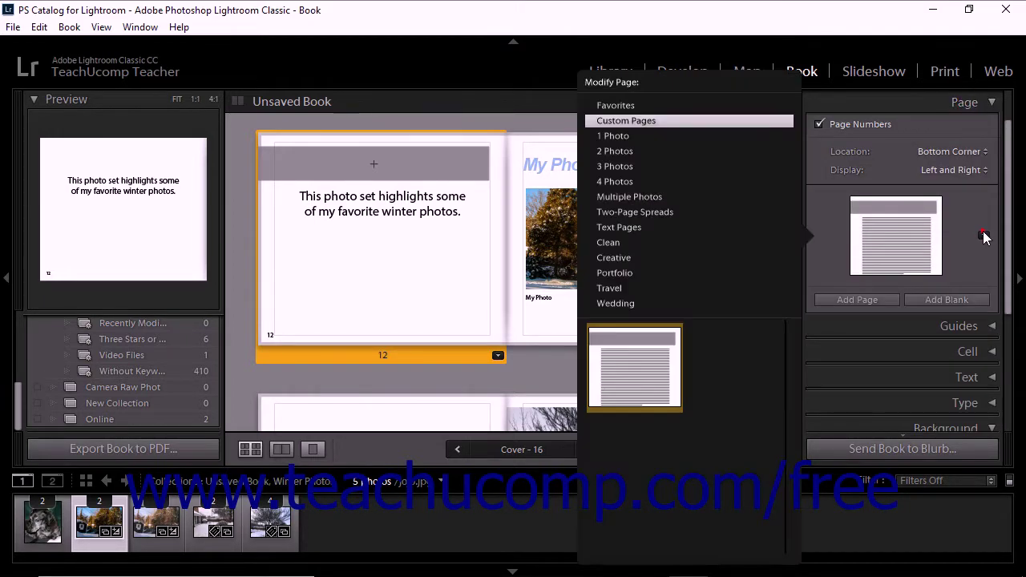
pyautogui.click(625, 134)
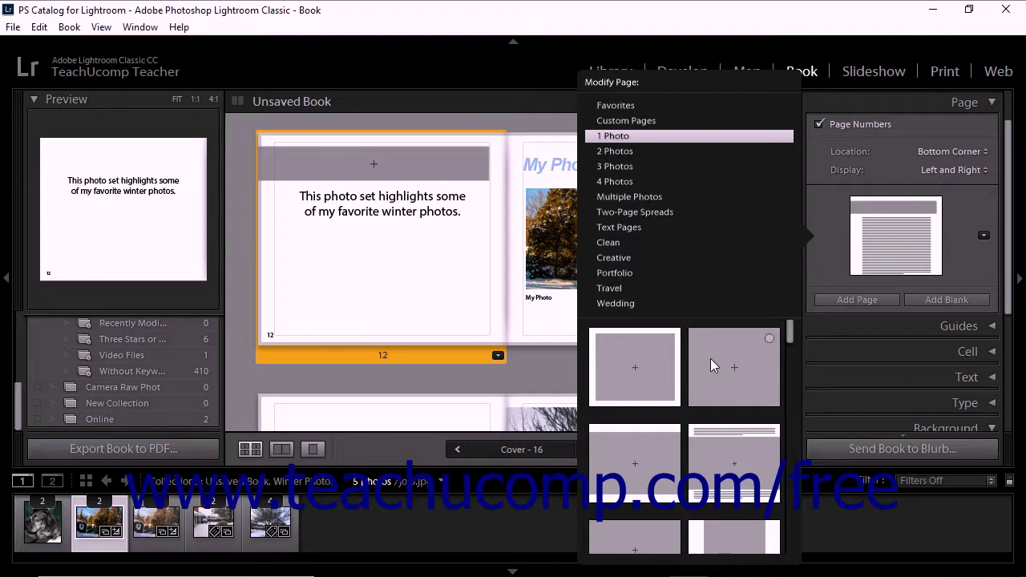
pyautogui.click(974, 112)
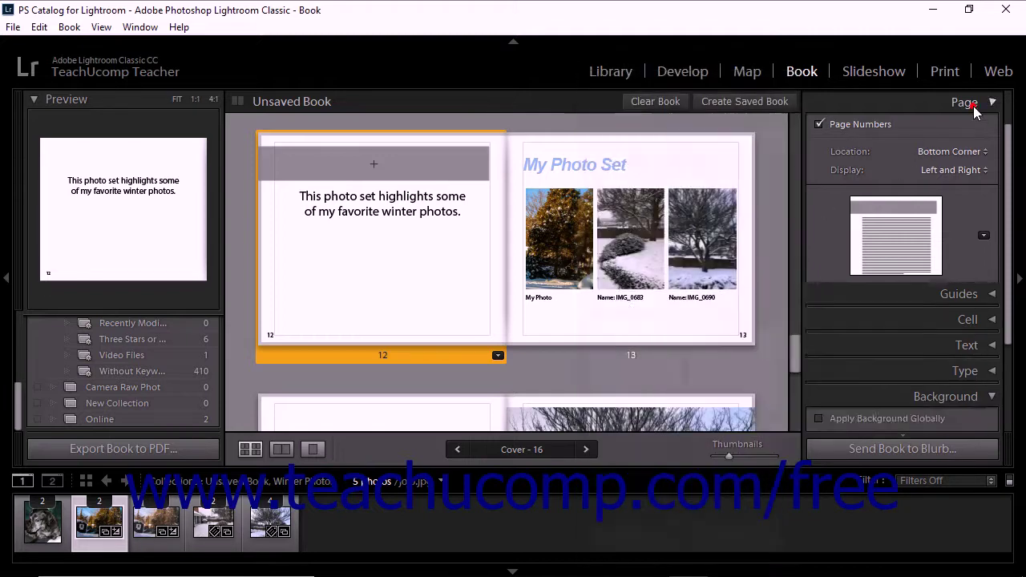
pyautogui.click(973, 112)
pyautogui.click(984, 315)
# - Apply the bottom-swirl Wedding graphic to page 12 and raise its opacity to 81%
pyautogui.click(627, 136)
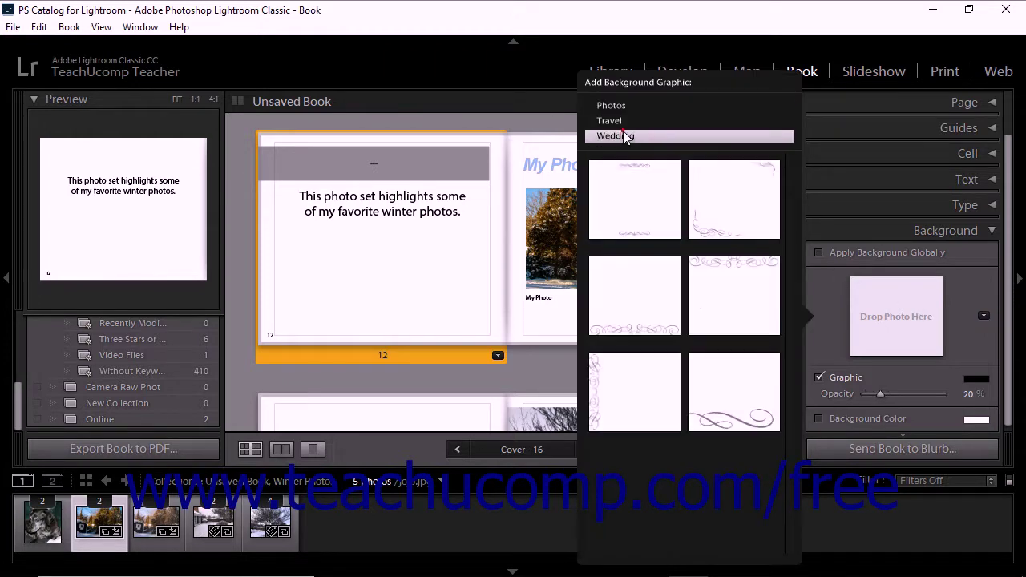
pyautogui.click(652, 293)
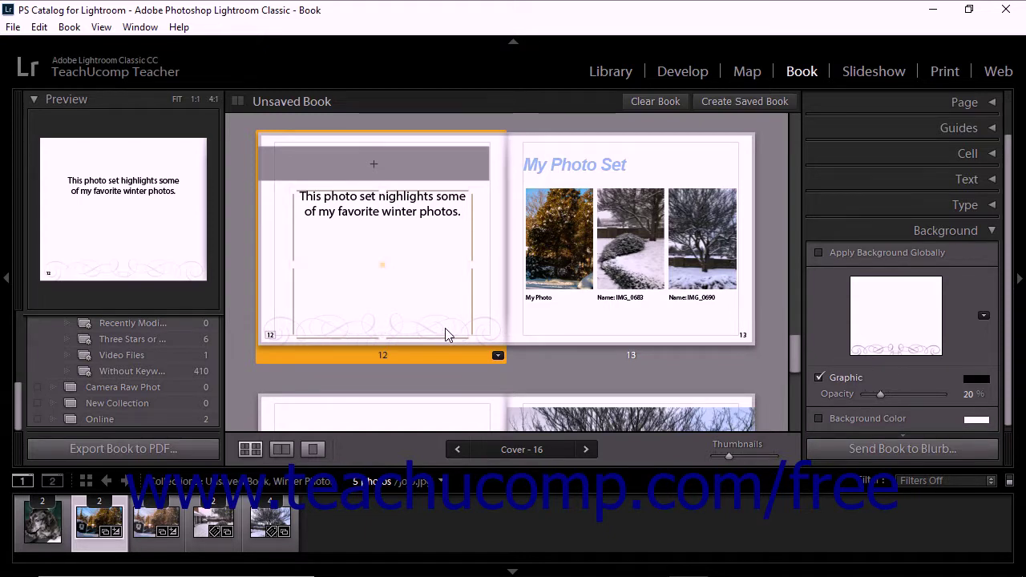
pyautogui.click(818, 377)
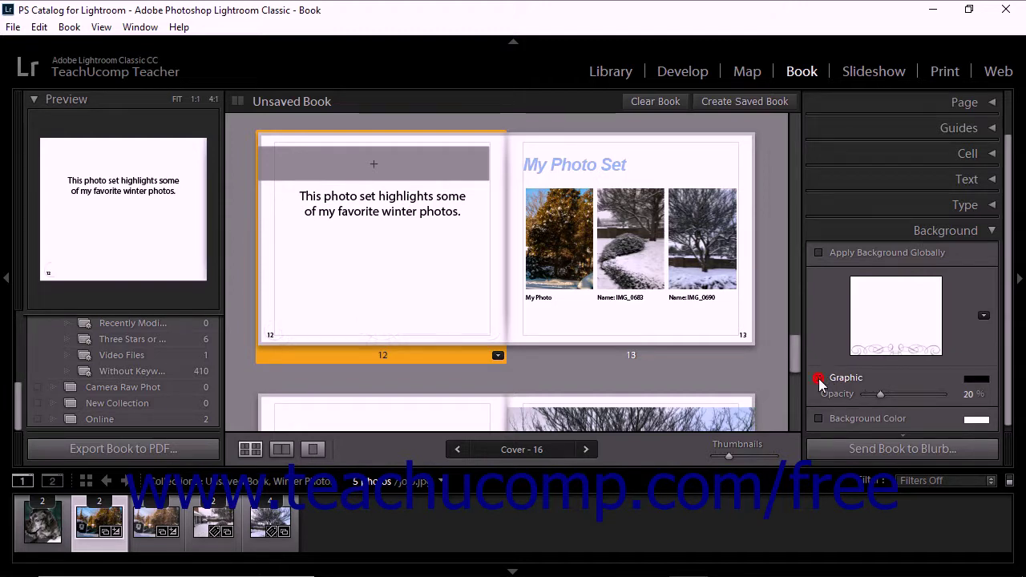
pyautogui.click(818, 378)
pyautogui.click(877, 394)
pyautogui.moveTo(882, 393); pyautogui.dragTo(925, 393)
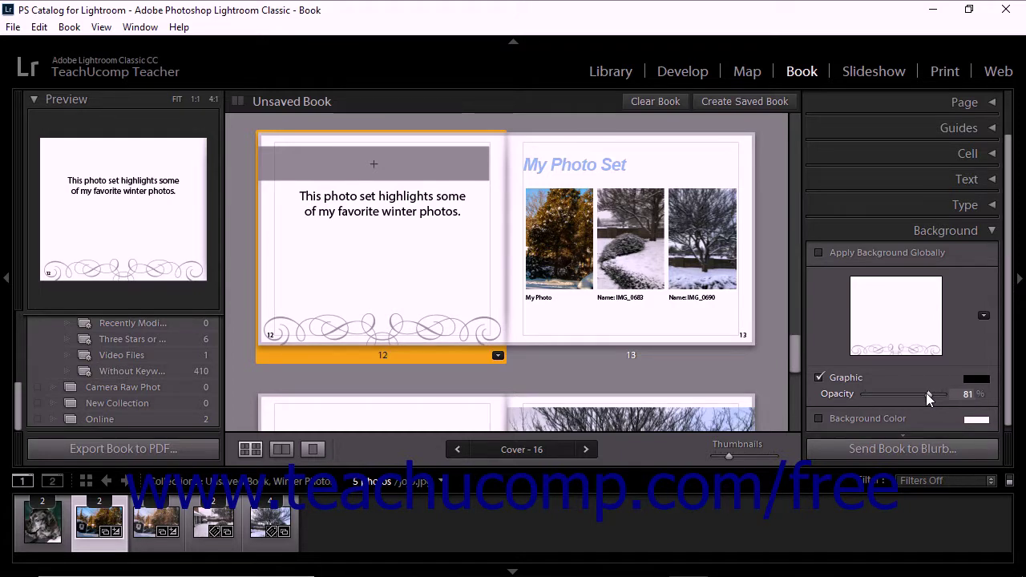
# - Color the flourish graphic blue and enable a background color for page 12
pyautogui.click(966, 379)
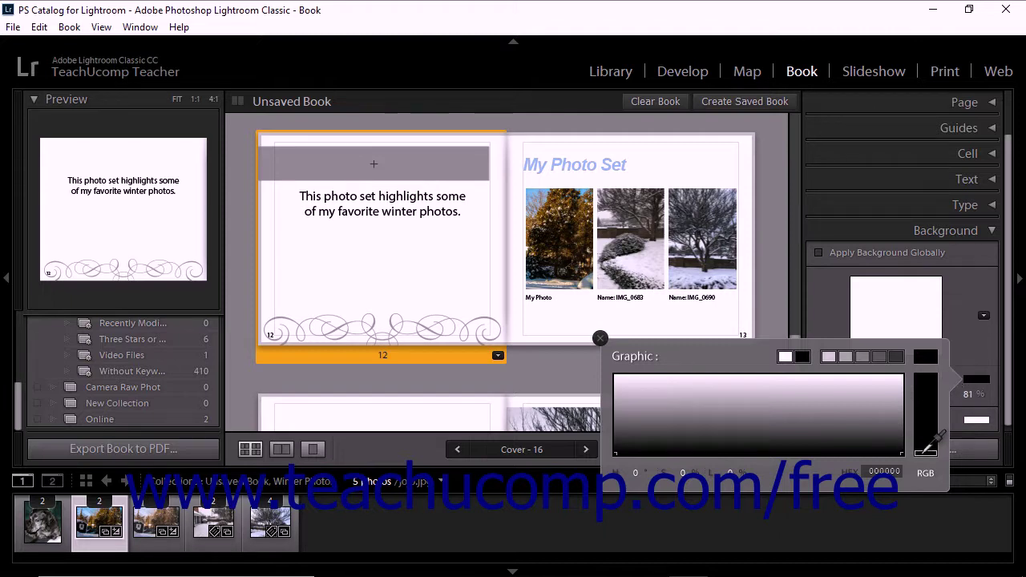
pyautogui.moveTo(923, 451); pyautogui.dragTo(929, 404)
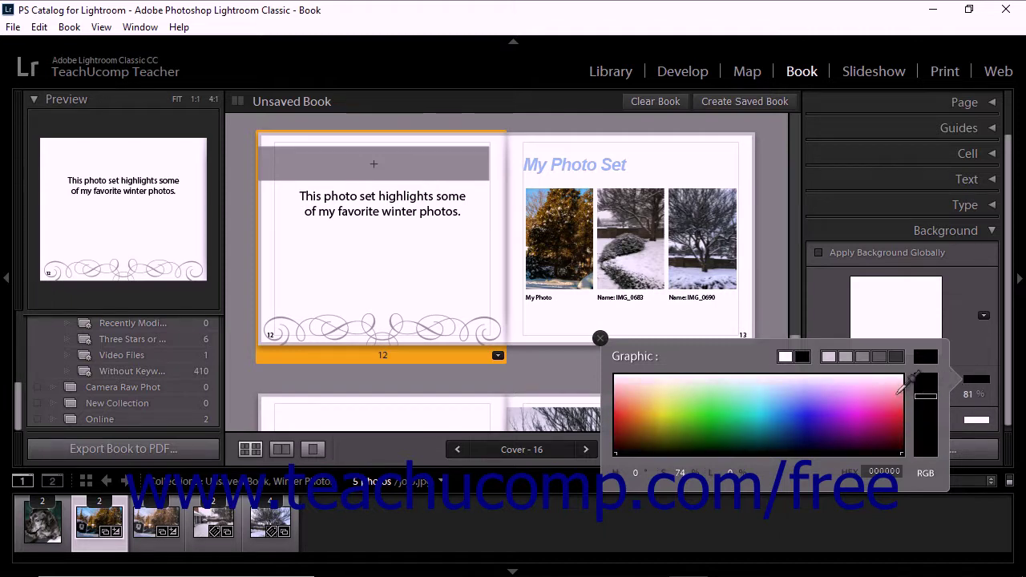
pyautogui.moveTo(837, 394); pyautogui.dragTo(785, 421)
pyautogui.click(600, 337)
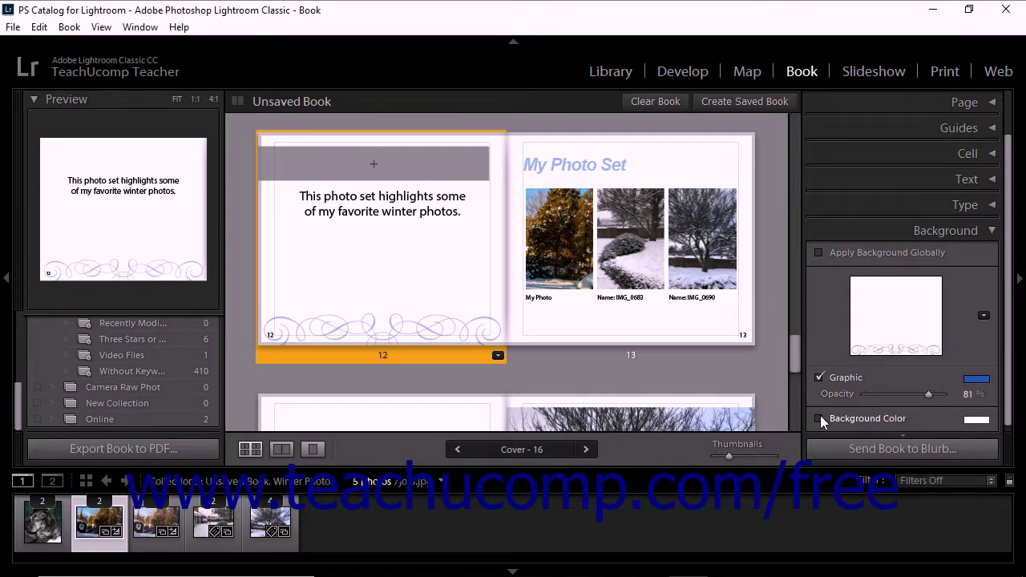
pyautogui.click(819, 417)
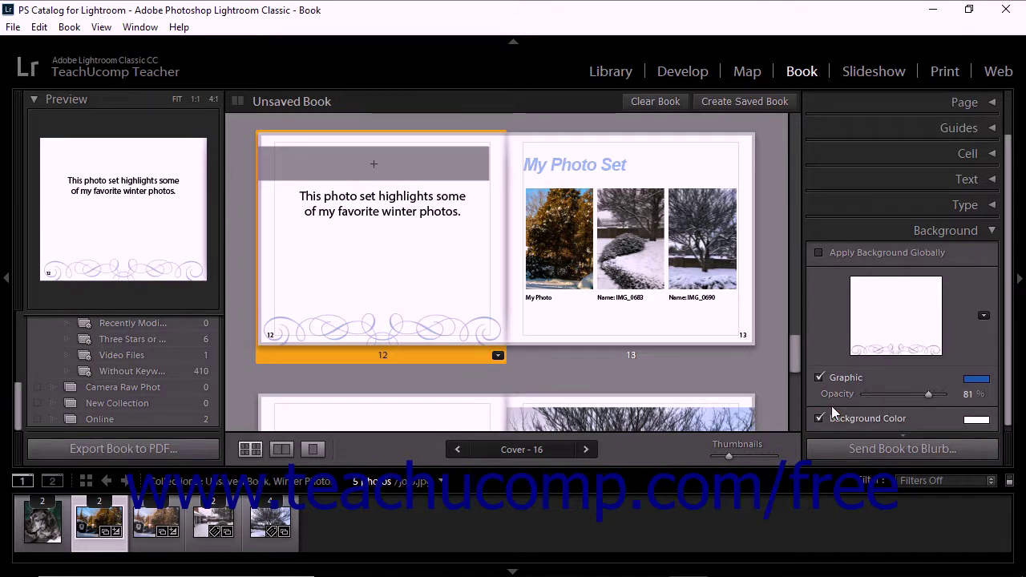
# - Set page 12's background color to a light lavender
pyautogui.click(977, 421)
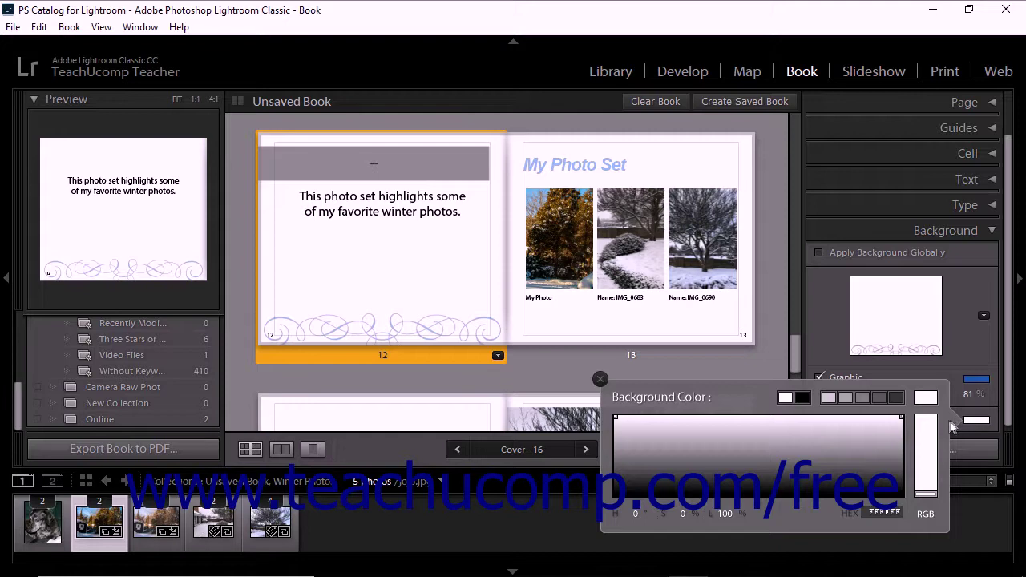
pyautogui.moveTo(914, 498); pyautogui.dragTo(854, 428)
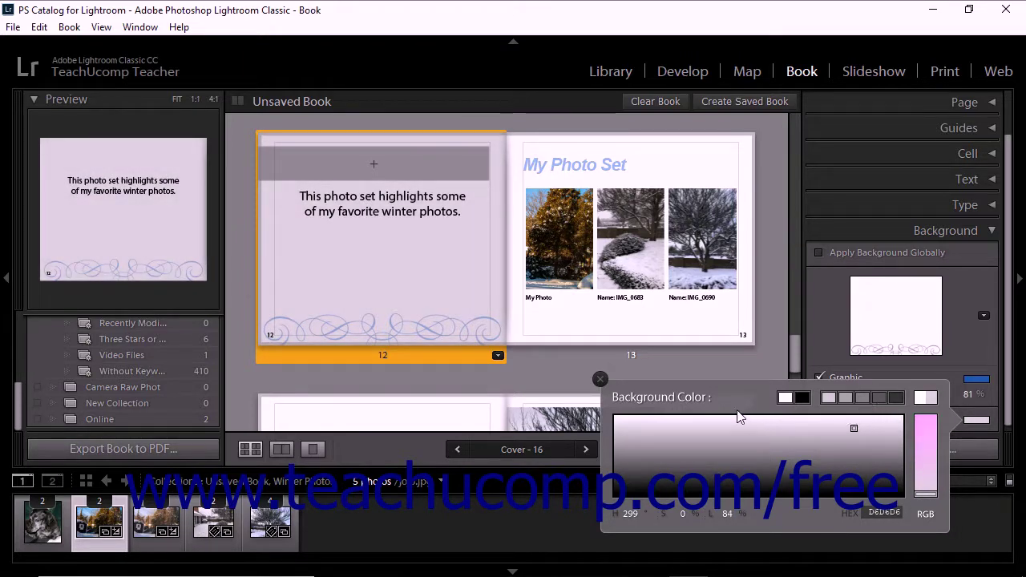
pyautogui.click(601, 378)
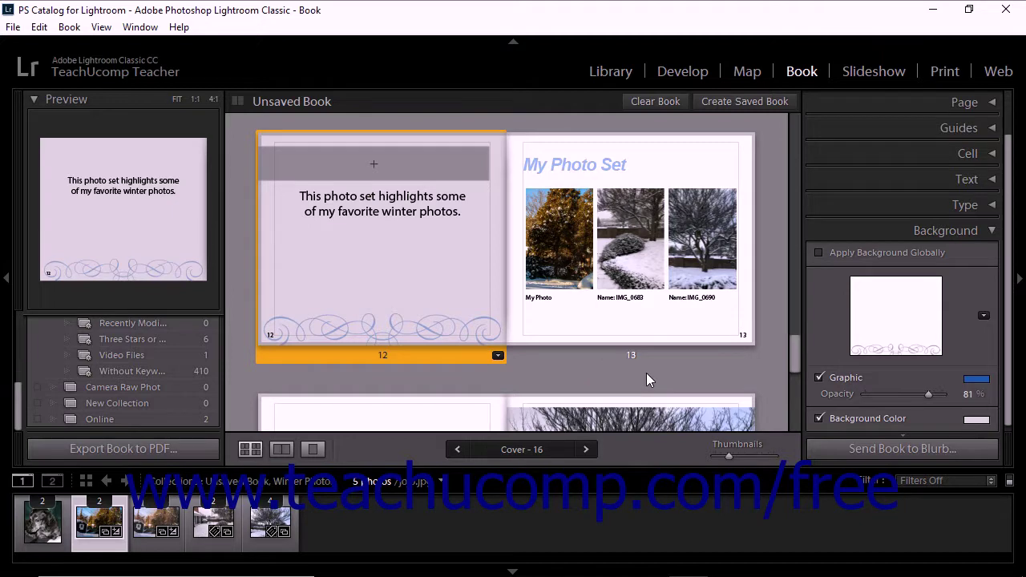